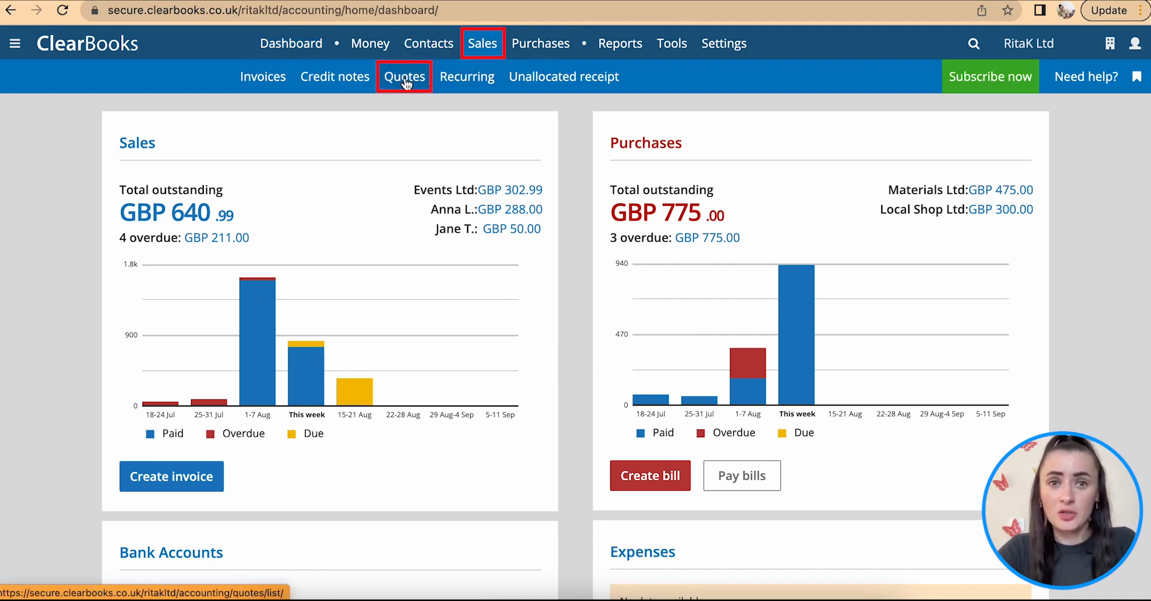
- Open the completed quote for Gift Ltd and create an invoice from it
left_click(405, 84)
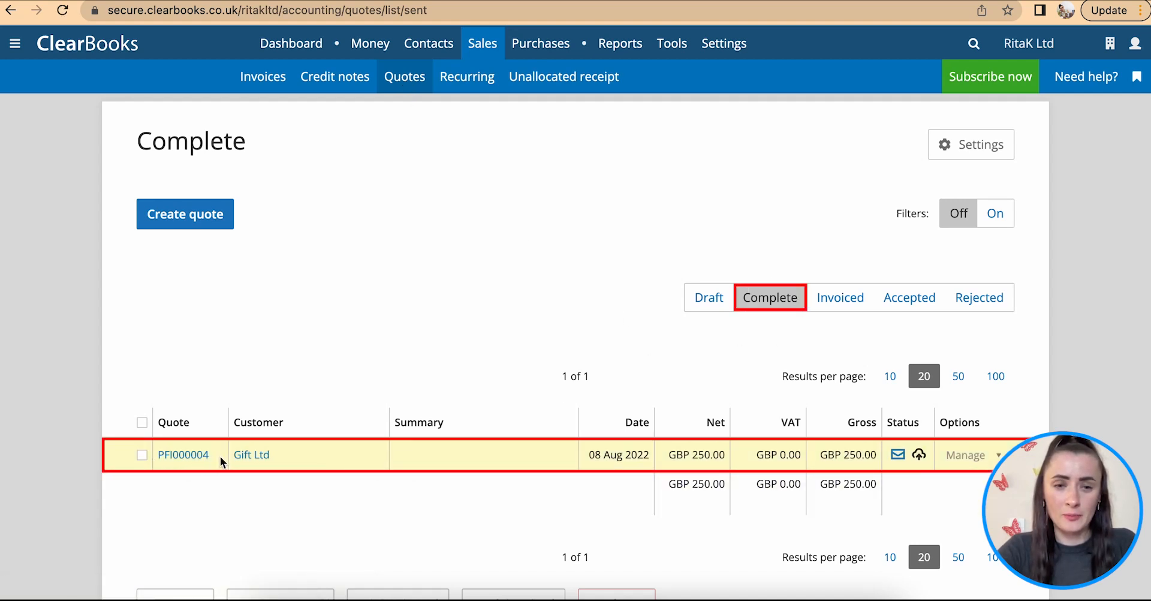
left_click(977, 461)
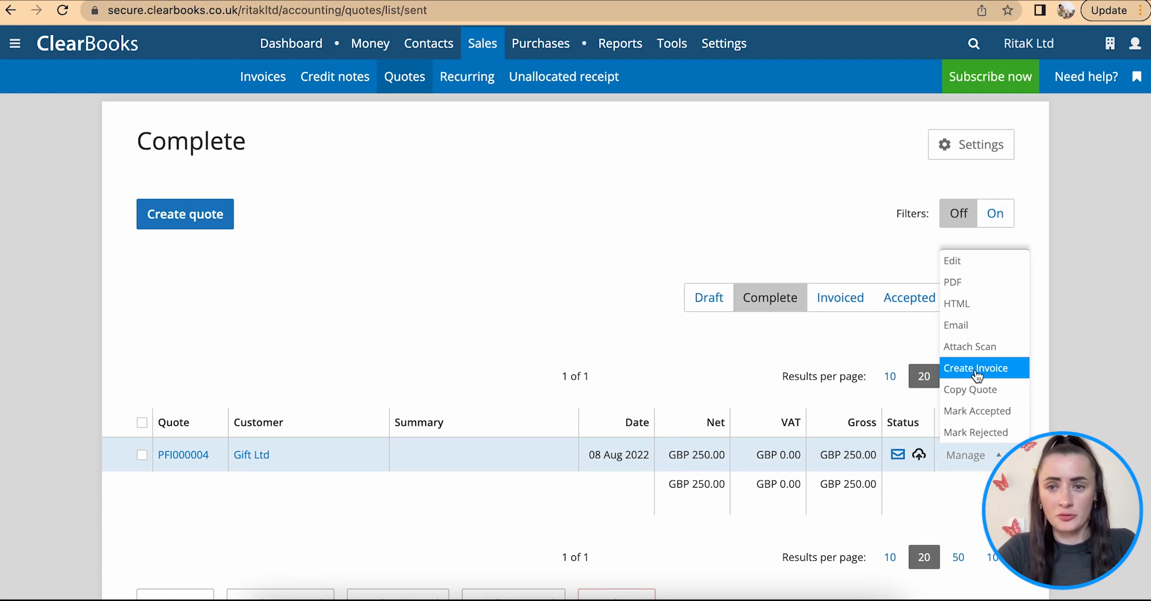
left_click(178, 460)
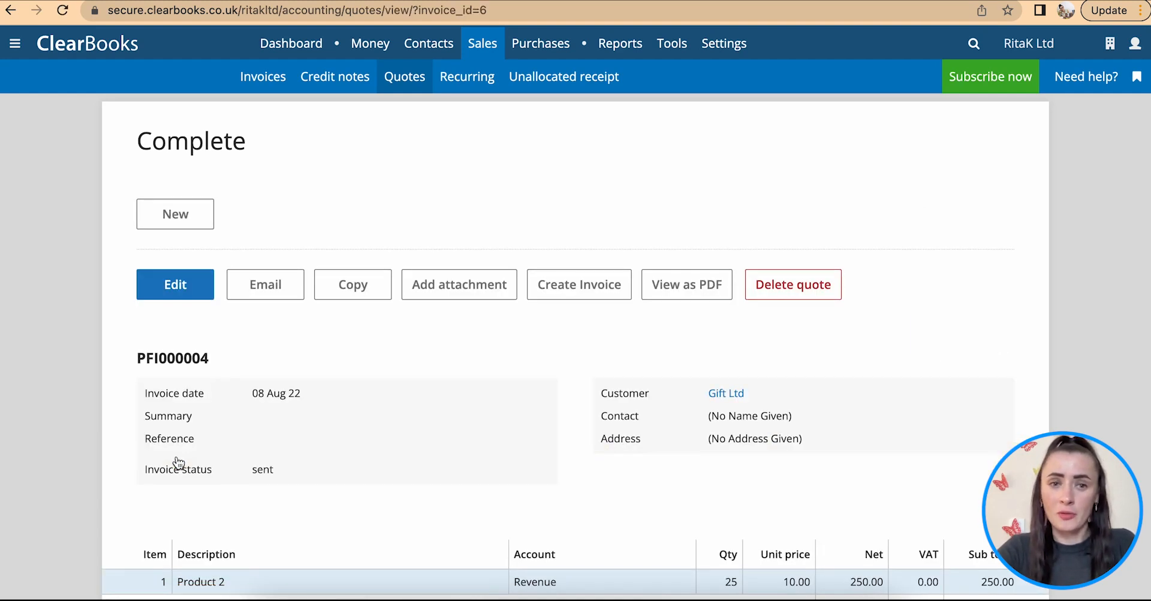
left_click(578, 289)
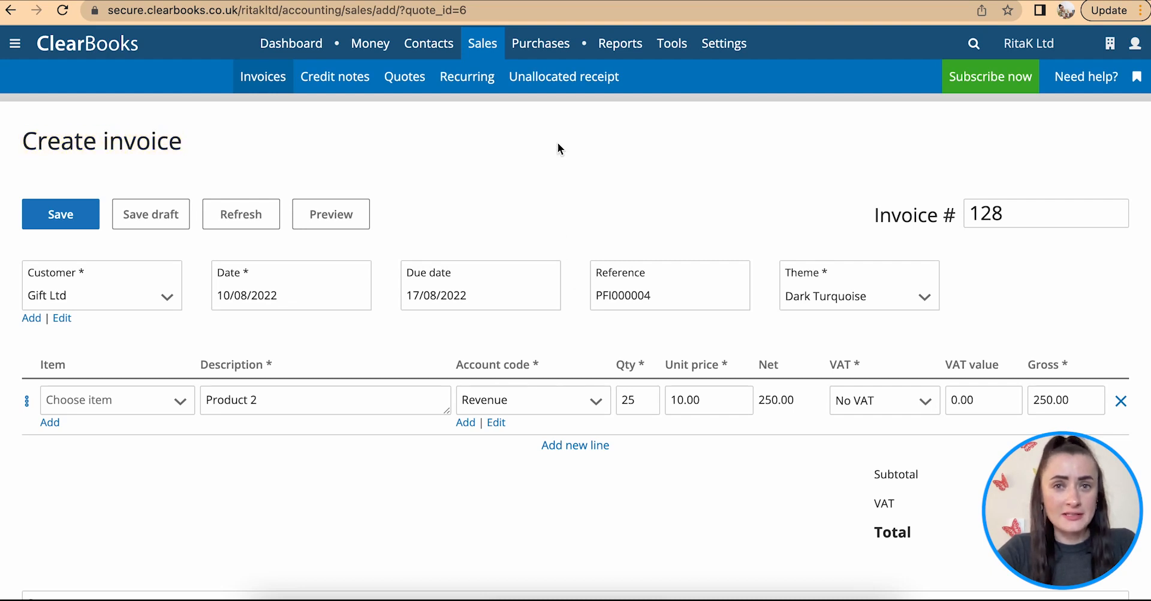
- Check the invoice's theme choices, and try adding an extra blank item line before removing it
scroll(545, 180, "down", 2)
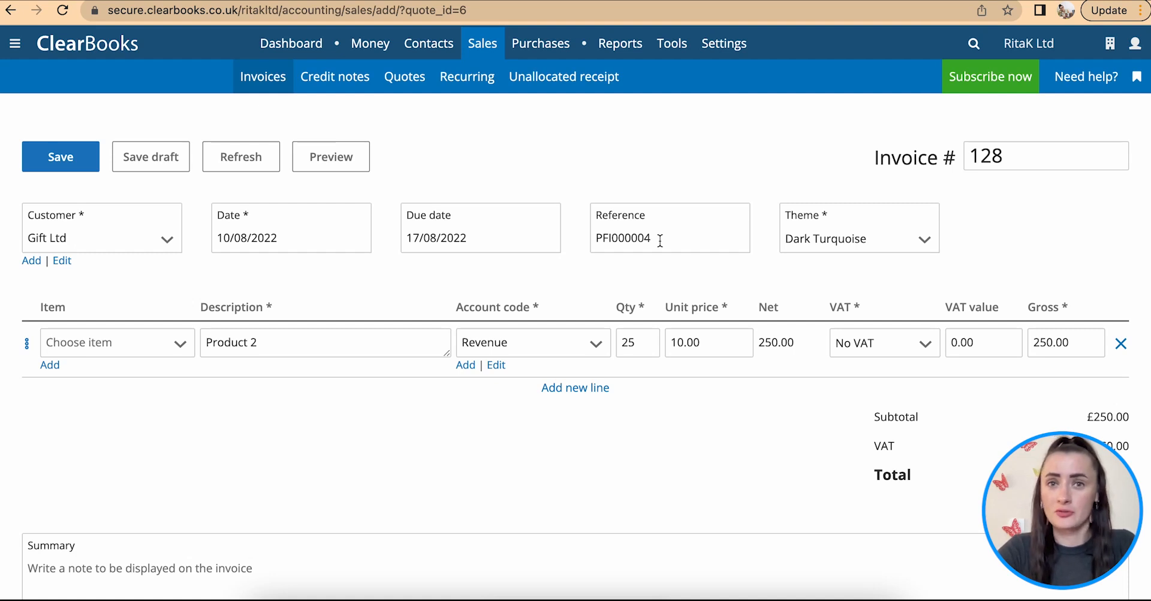
left_click(851, 245)
left_click(850, 242)
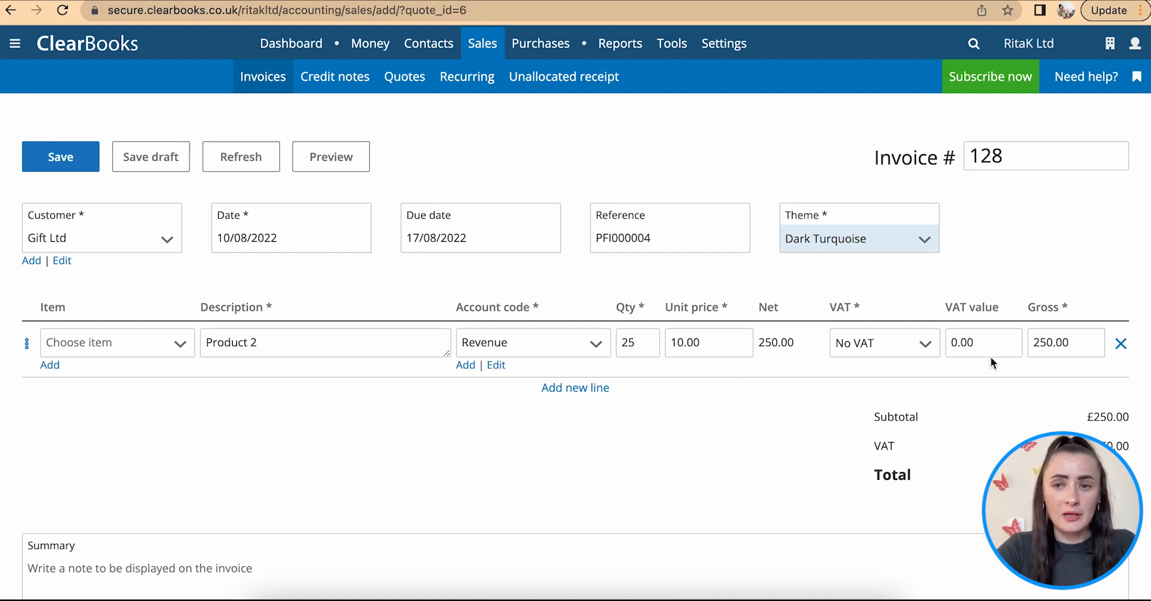
left_click(564, 390)
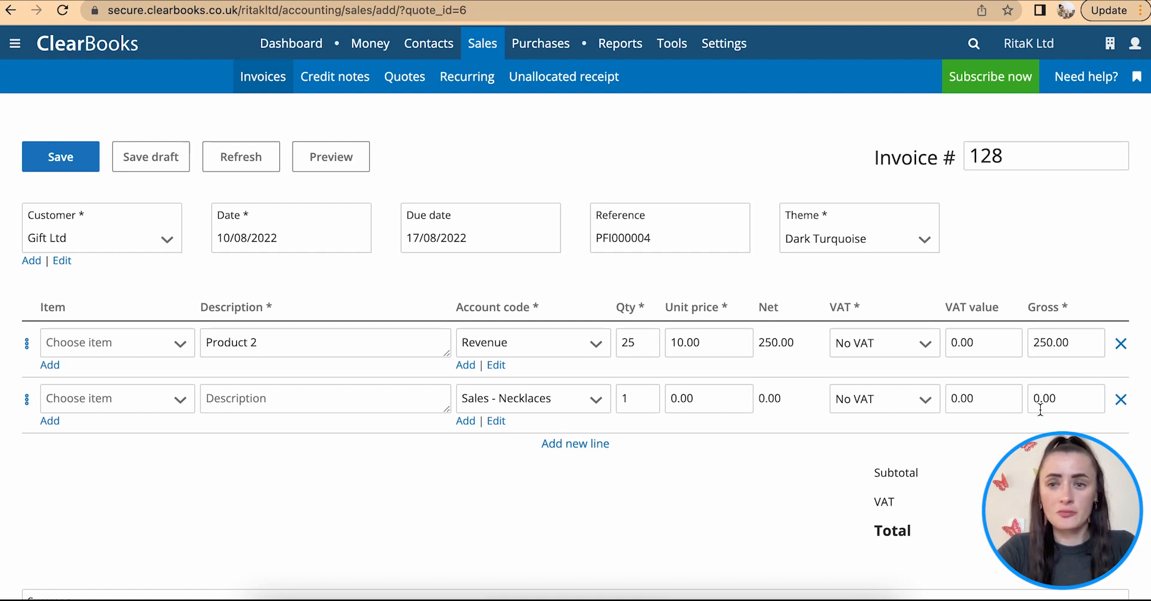
left_click(1121, 400)
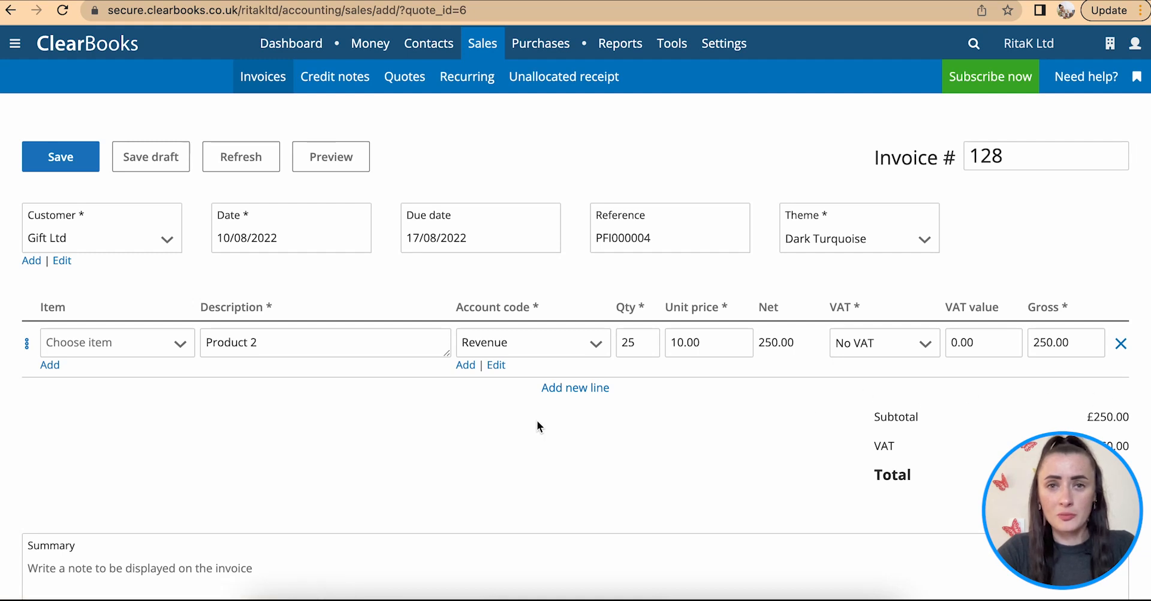
- Examine the invoice's summary section and the bank accounts available as bank details to display
scroll(537, 420, "down", 5)
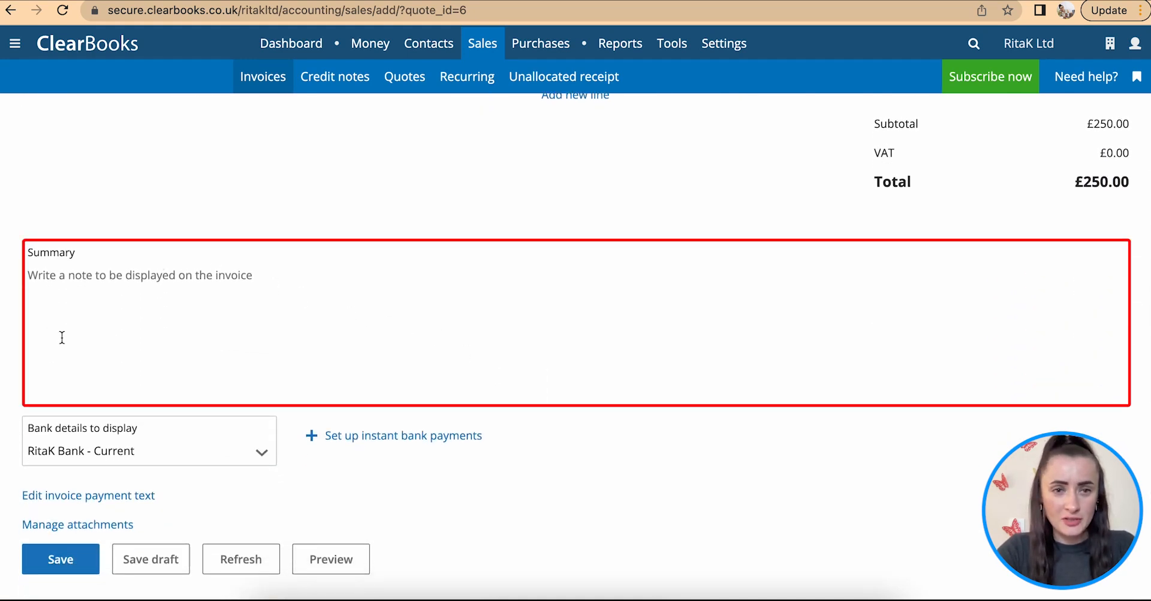
scroll(197, 364, "down", 2)
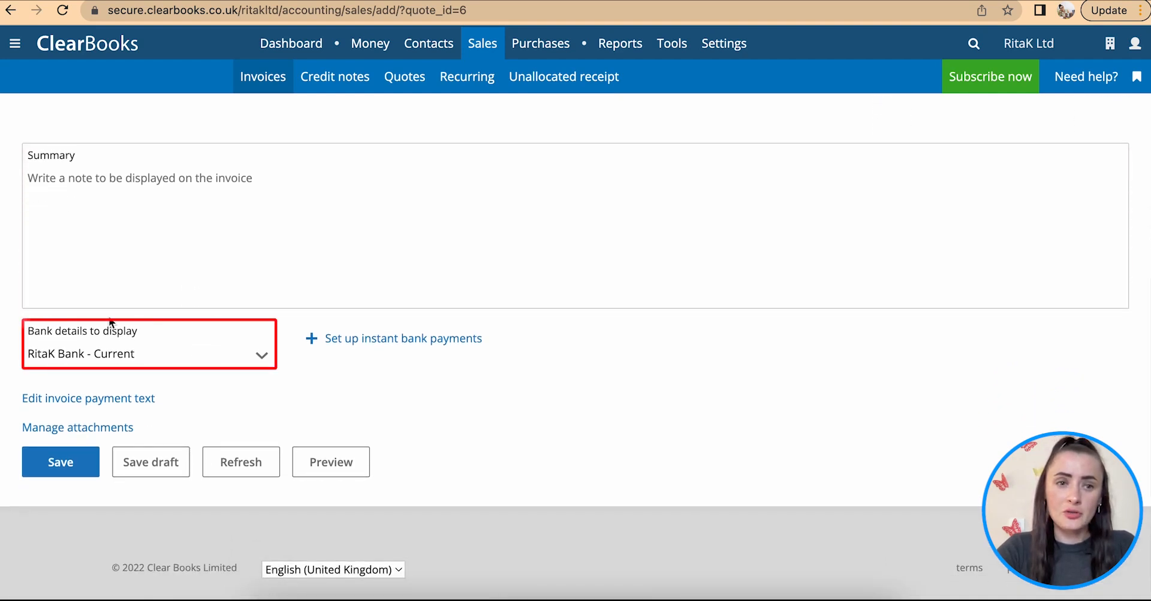
left_click(259, 359)
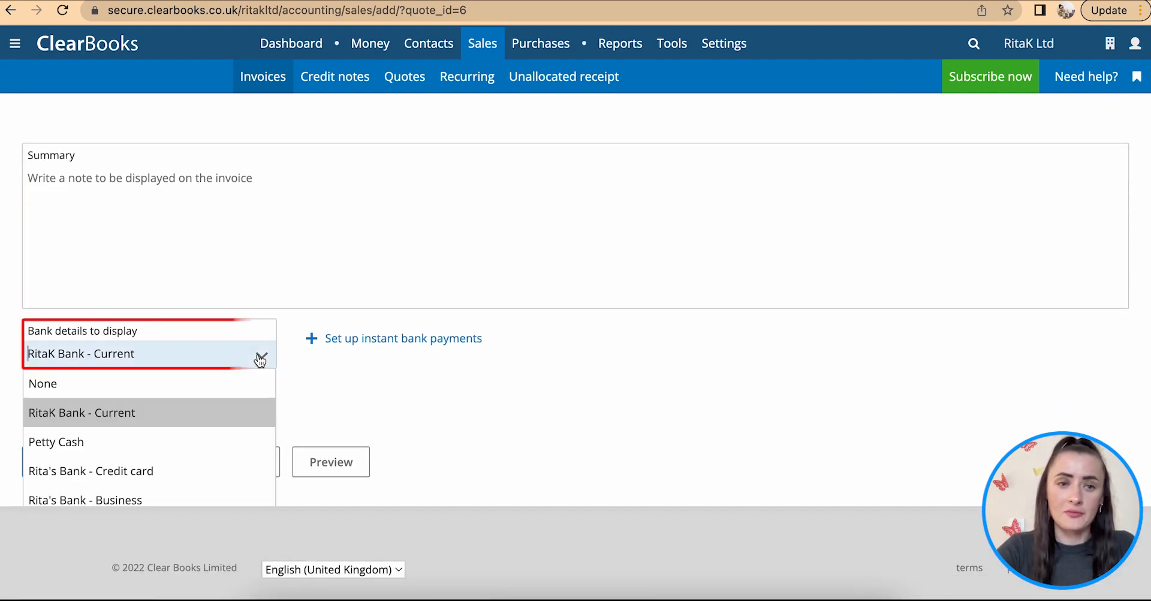
left_click(262, 356)
left_click(262, 357)
left_click(262, 356)
left_click(262, 357)
left_click(350, 357)
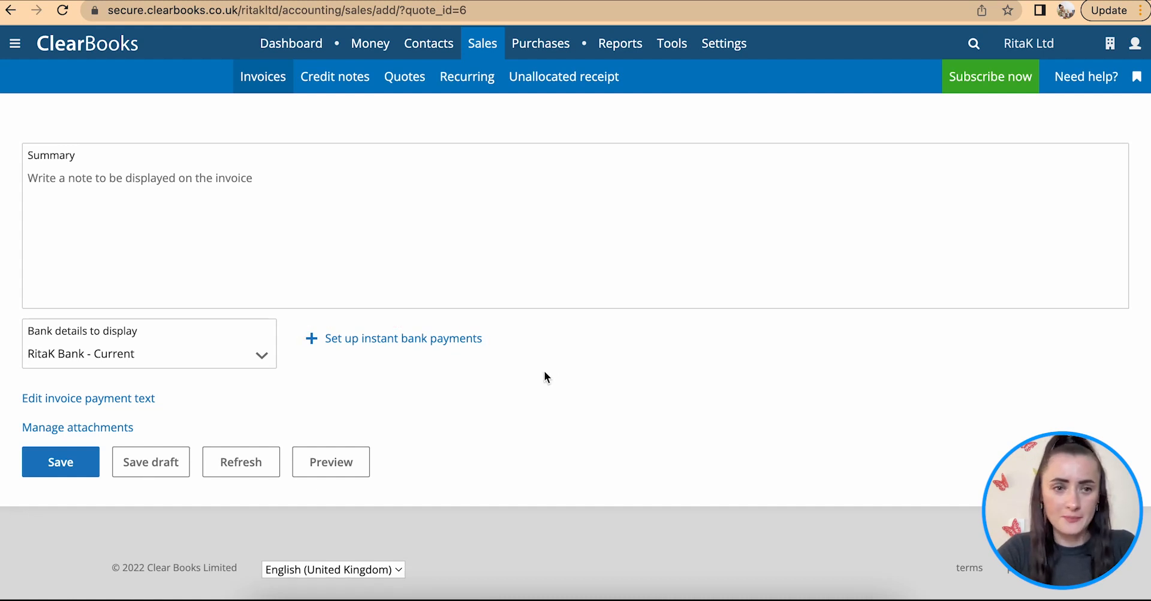
- Preview the Gift Ltd invoice, then close the preview
scroll(268, 396, "down", 1)
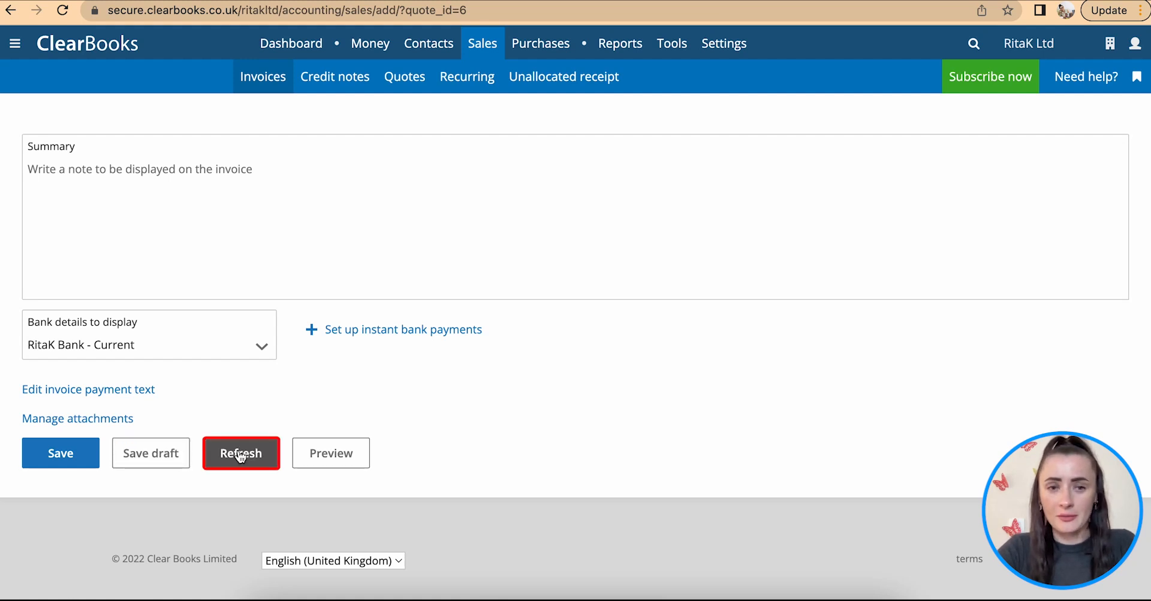
left_click(319, 458)
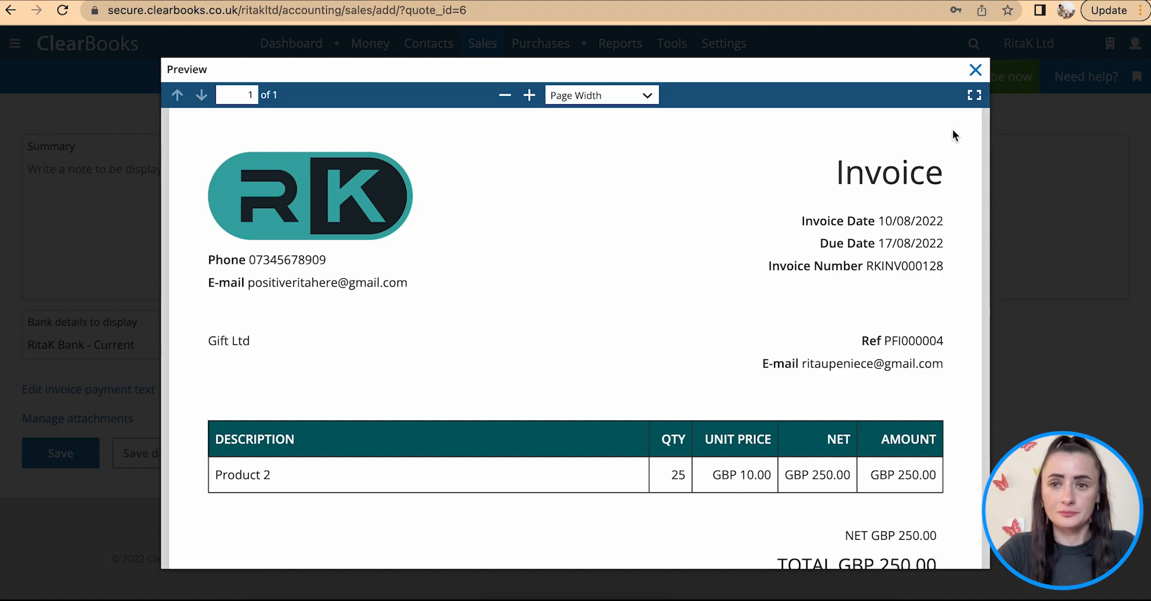
left_click(975, 70)
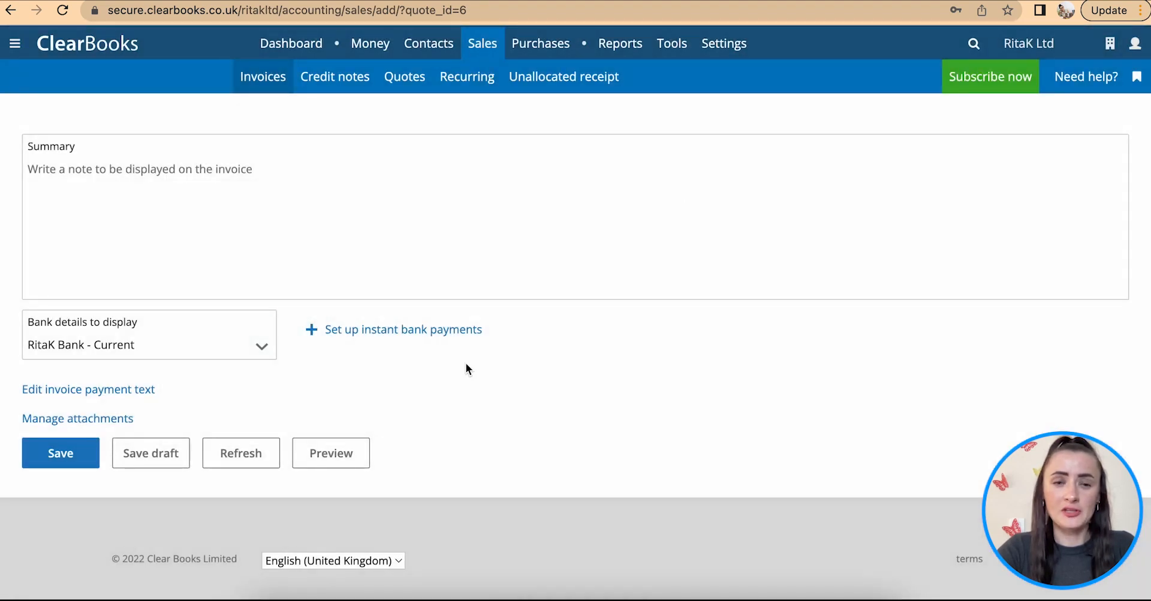
- Check the invoice form once more and save the Gift Ltd invoice
scroll(467, 367, "up", 10)
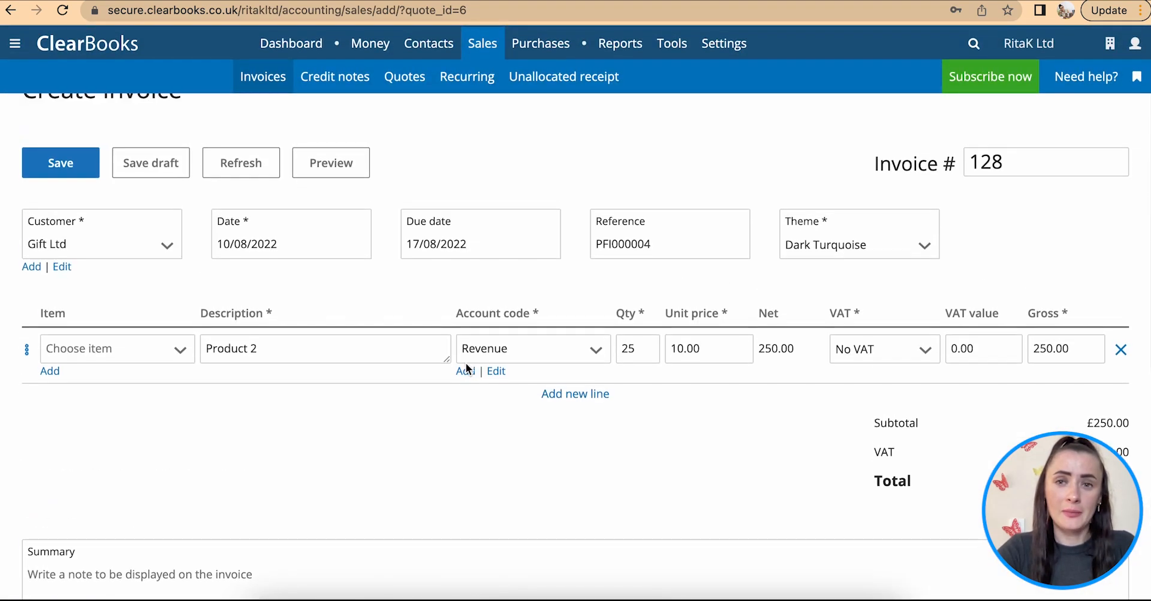
scroll(465, 362, "down", 7)
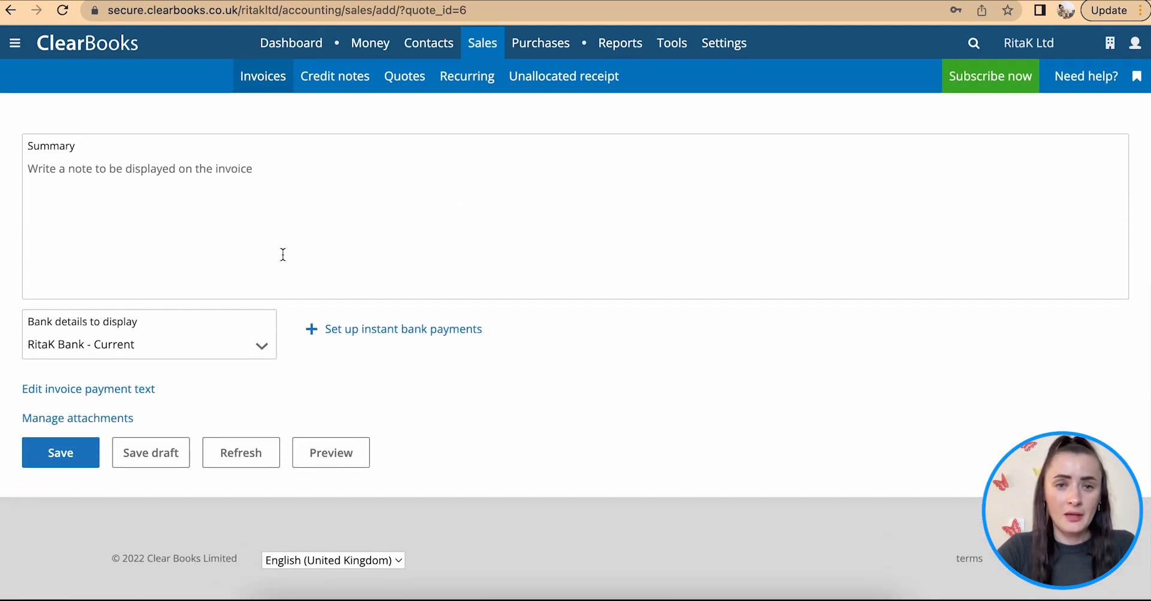
left_click(60, 463)
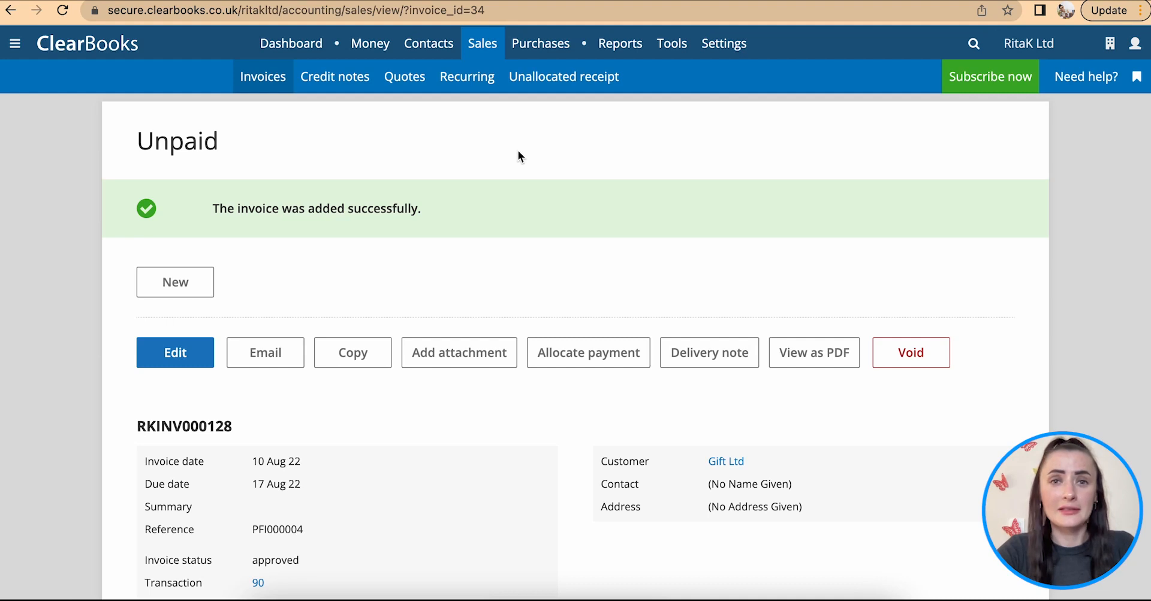
- Find the new Gift Ltd invoice among the unpaid invoices and mark it as hand delivered
left_click(268, 82)
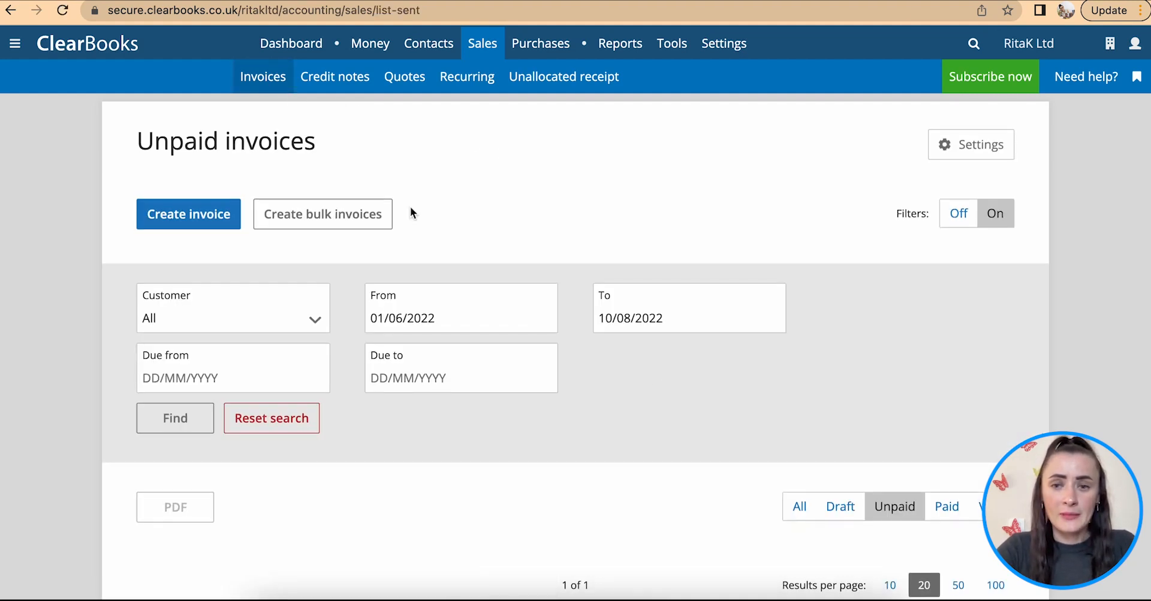
scroll(916, 553, "down", 5)
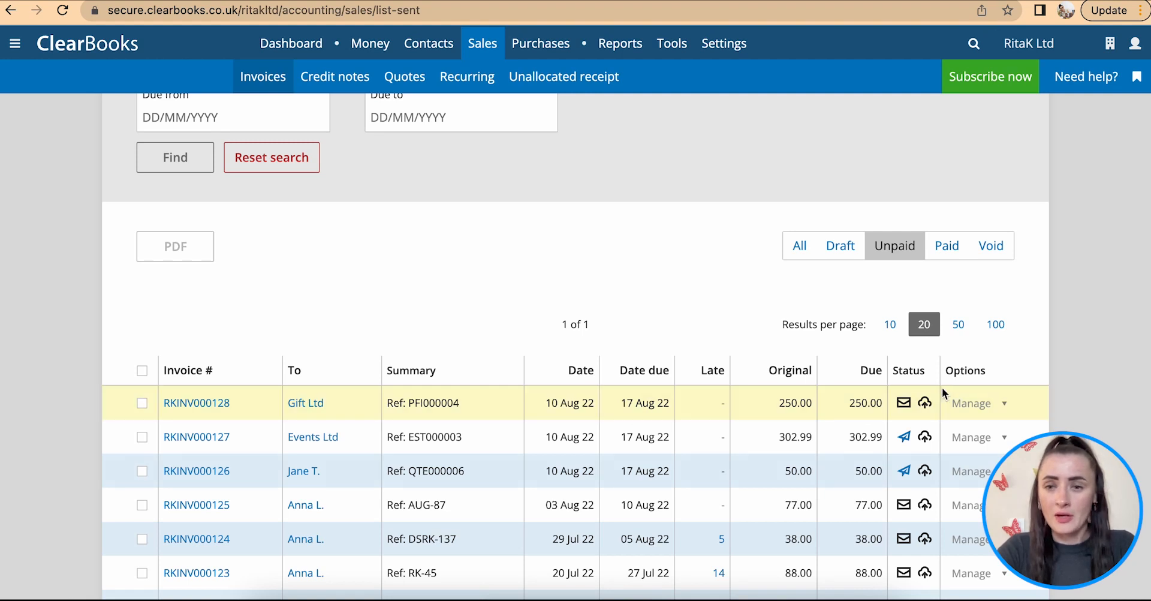
left_click(1003, 407)
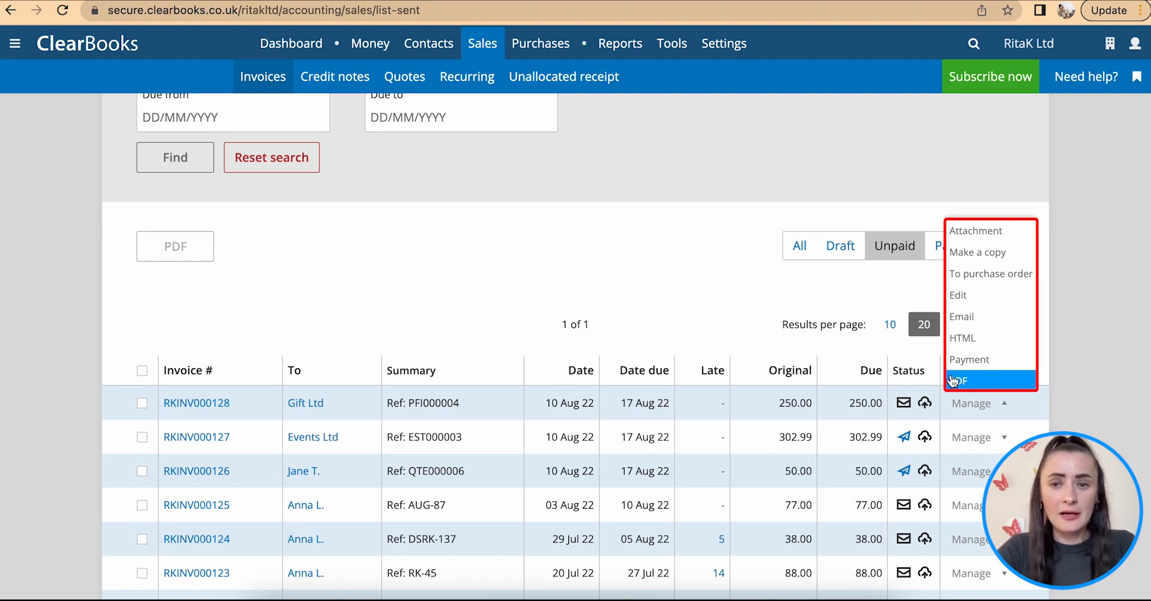
left_click(904, 403)
scroll(439, 393, "down", 1)
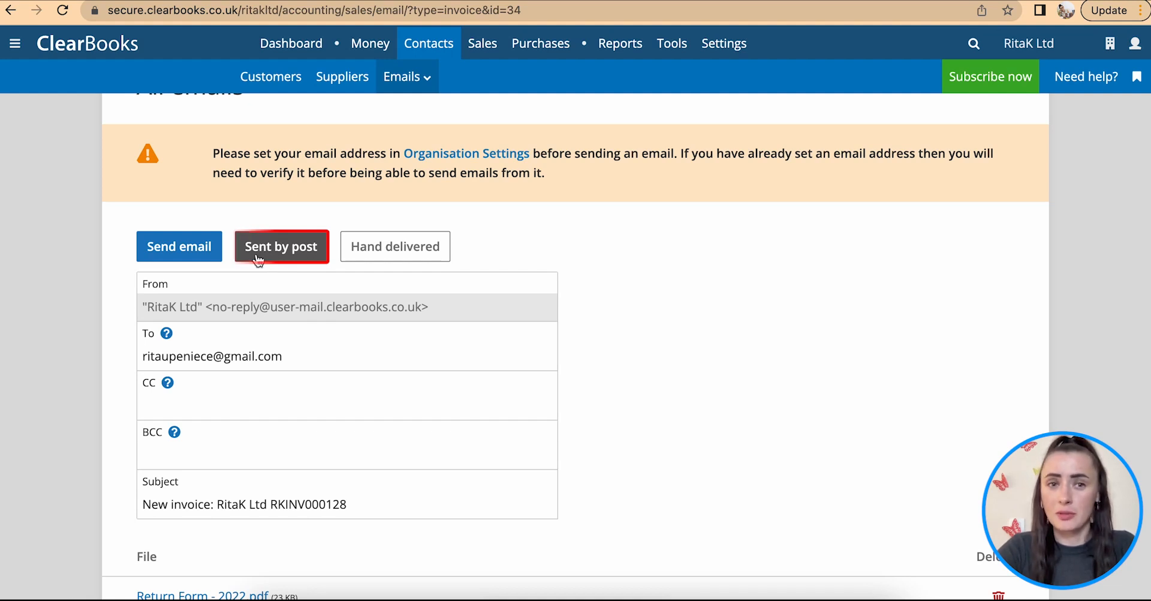
left_click(388, 255)
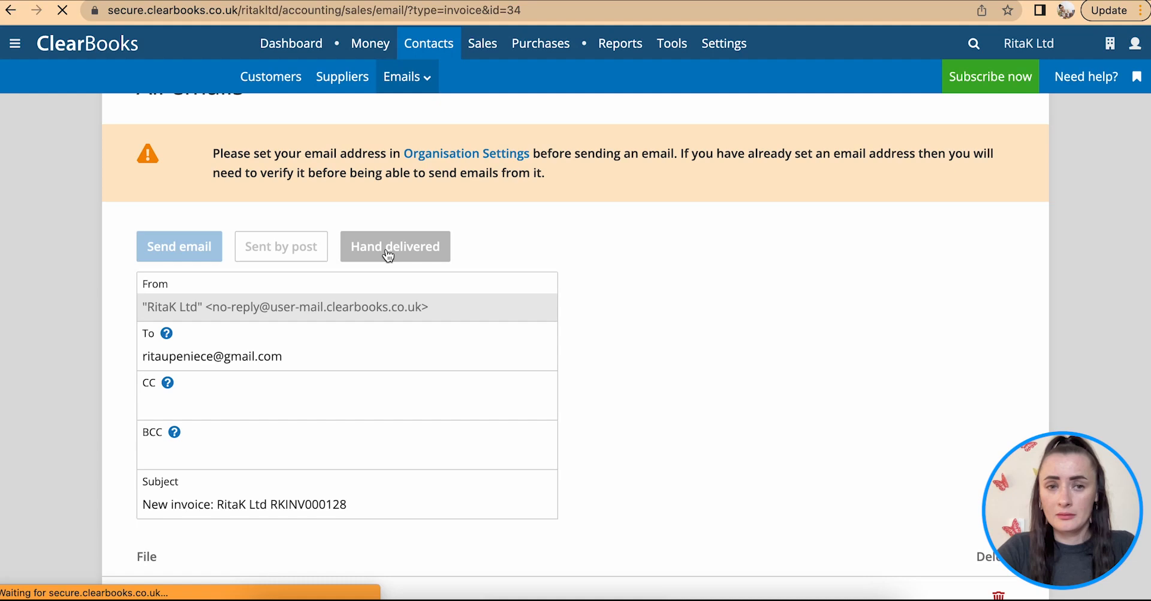
- Return to the unpaid invoices list and check the Gift Ltd invoice's status
left_click(263, 76)
scroll(712, 400, "down", 1)
scroll(712, 400, "down", 5)
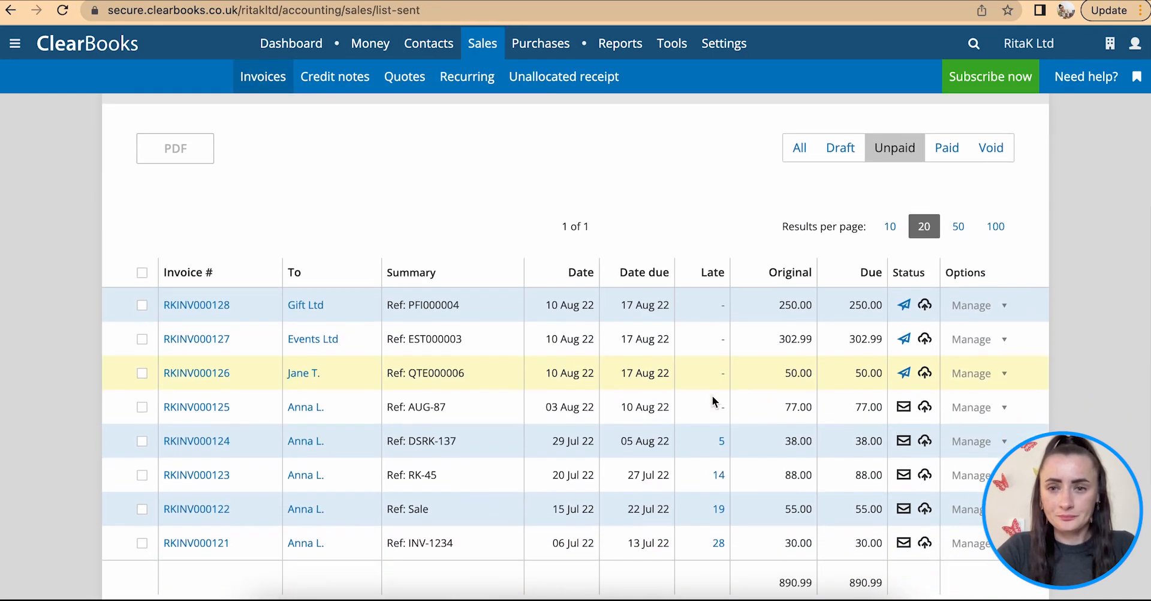